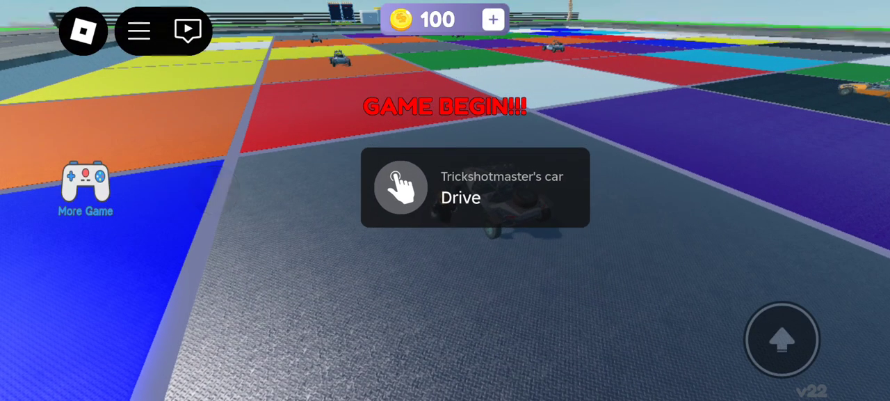
Step: Enter the buggy with the Drive prompt and drive it forward across the coloured tiles
left_click(397, 188)
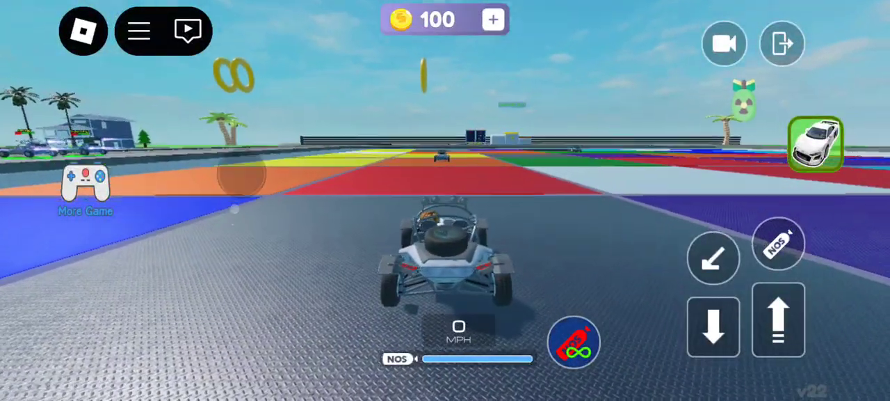
left_click_drag(445, 209, 445, 139)
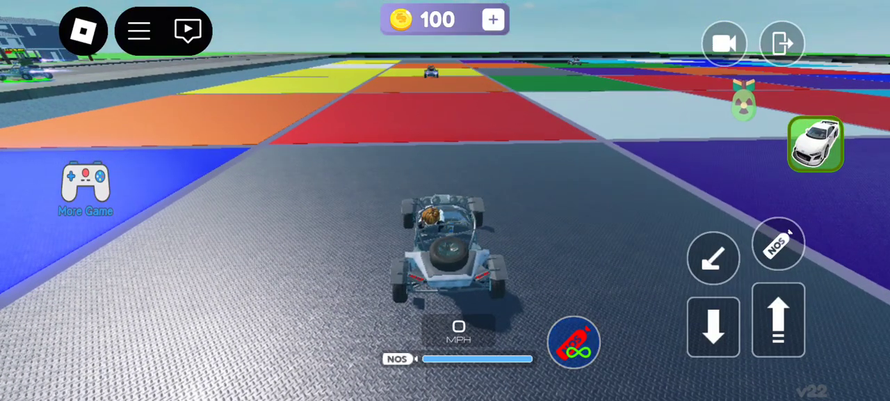
key("w")
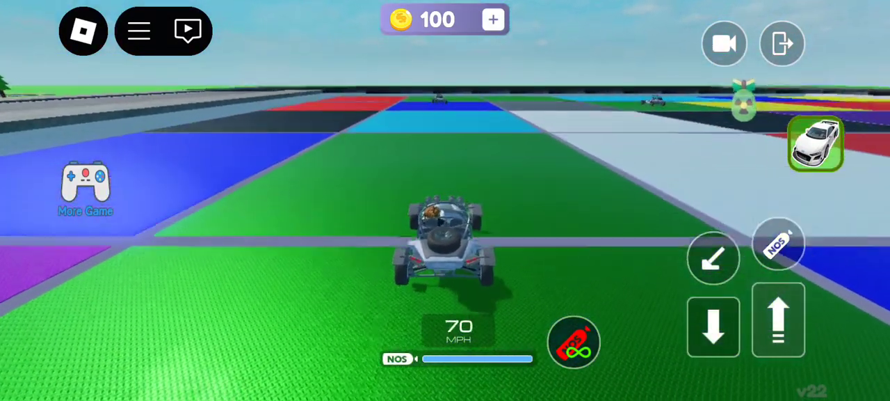
mouse_move(250, 261)
left_mouse_down()
mouse_move(208, 261)
mouse_move(250, 261)
left_mouse_up()
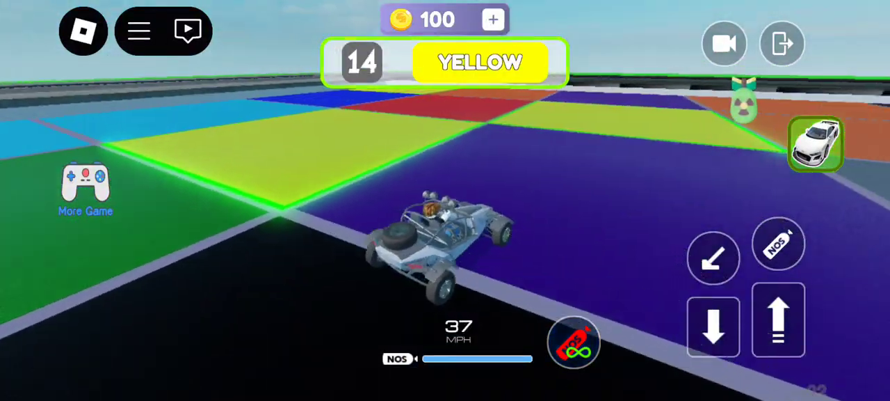
Step: Stop the buggy on a yellow tile, circle the camera while waiting, then drive off
key("w")
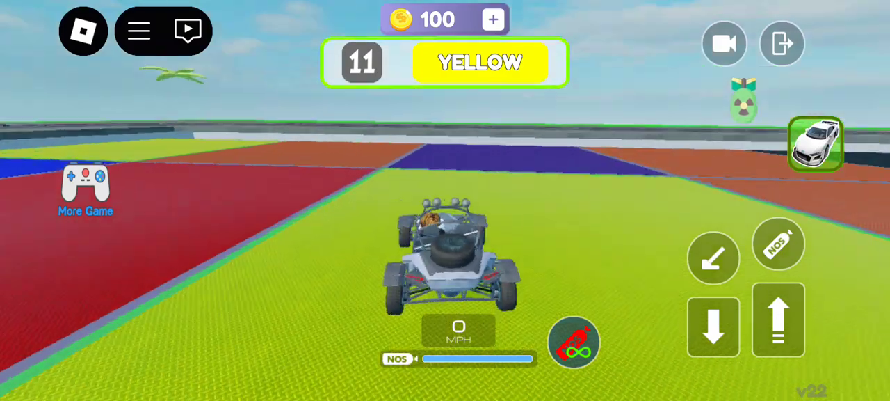
left_click_drag(487, 209, 278, 208)
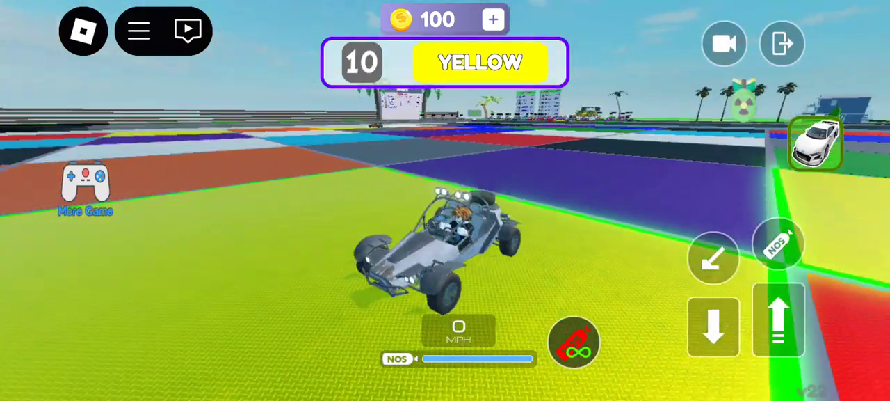
left_click_drag(486, 208, 313, 209)
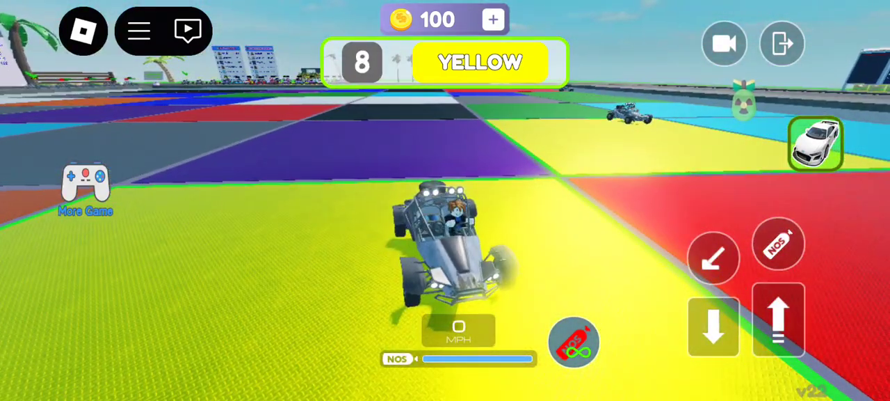
left_click_drag(487, 209, 313, 209)
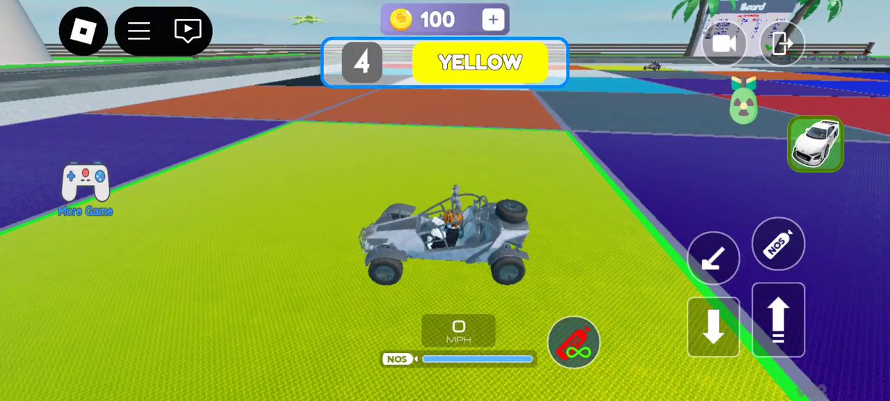
left_click_drag(487, 209, 313, 209)
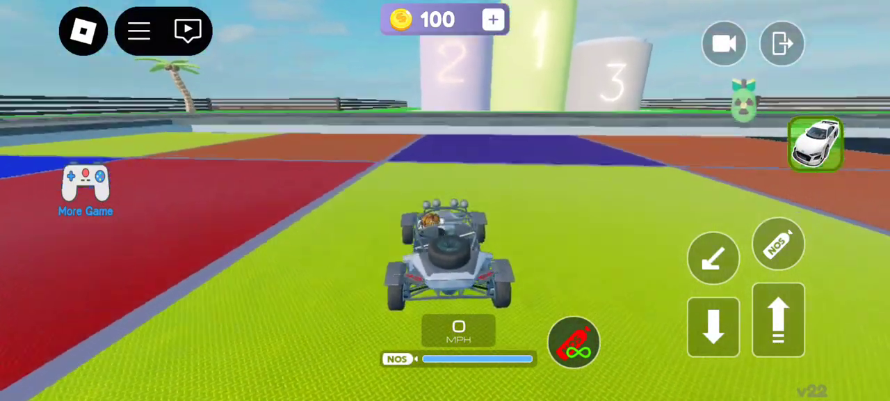
mouse_move(248, 292)
left_mouse_down()
mouse_move(248, 251)
mouse_move(277, 264)
mouse_move(239, 261)
left_mouse_up()
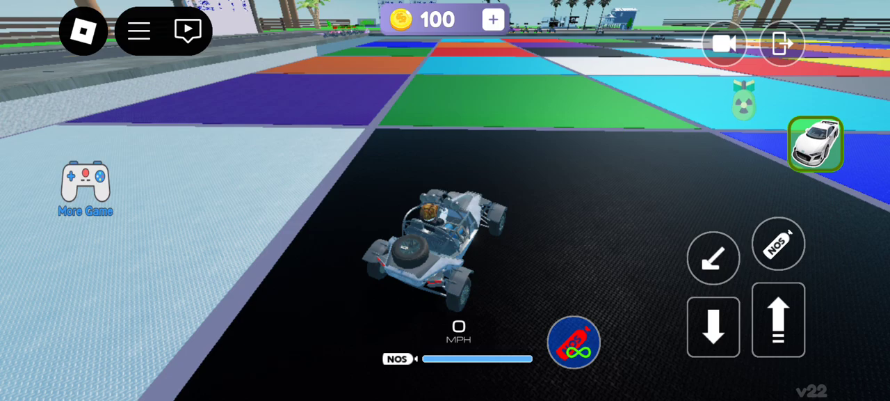
Step: Boost across the tiles and park on the purple tile when PURPLE is called
key("w")
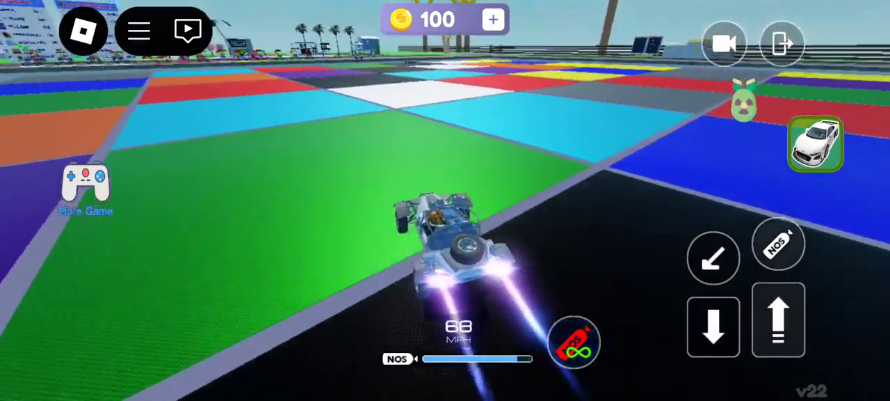
key("w")
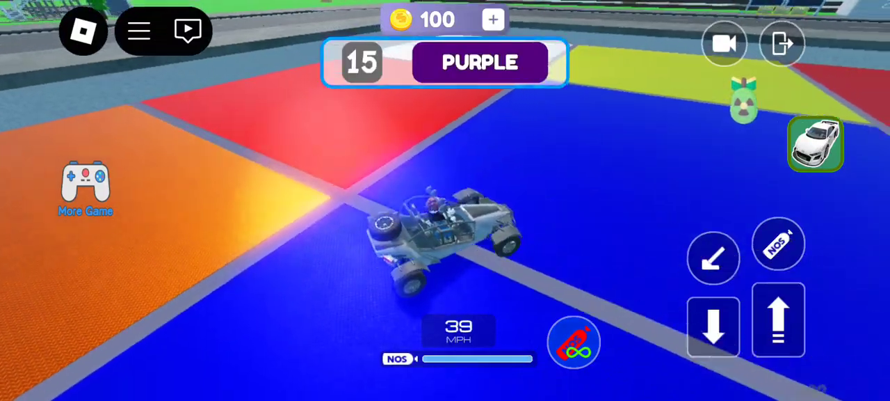
key("w")
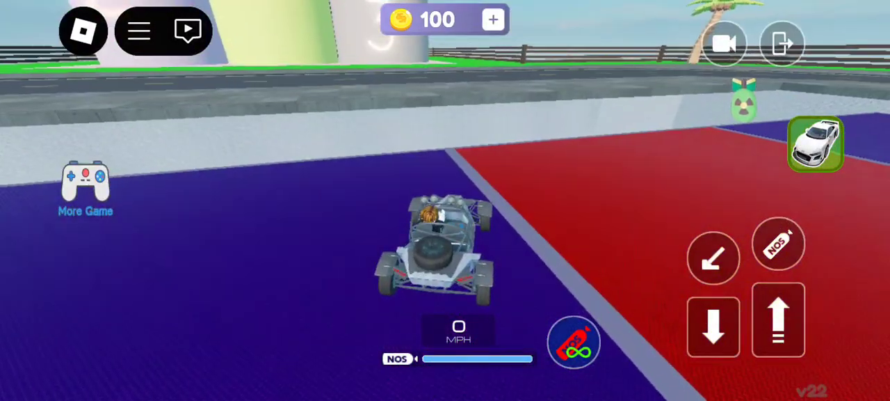
Step: Steer the buggy forward with the joystick and stop on a gray tile
left_click_drag(170, 278, 194, 254)
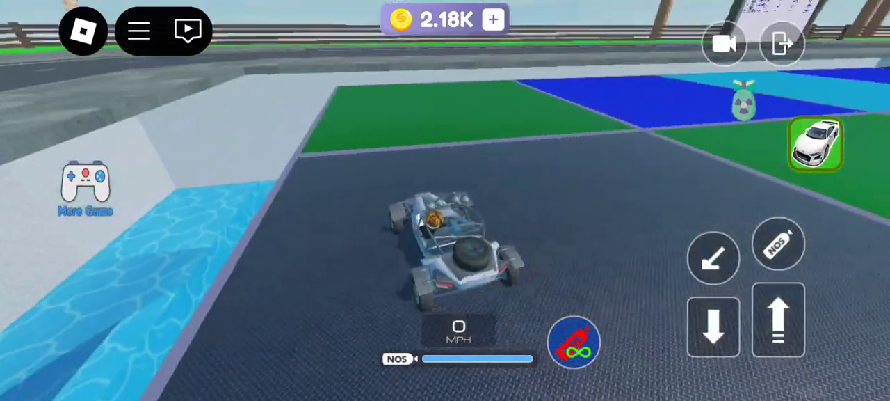
Step: Drive across the tiles, past yellow, and stop on the orange tile
key("w")
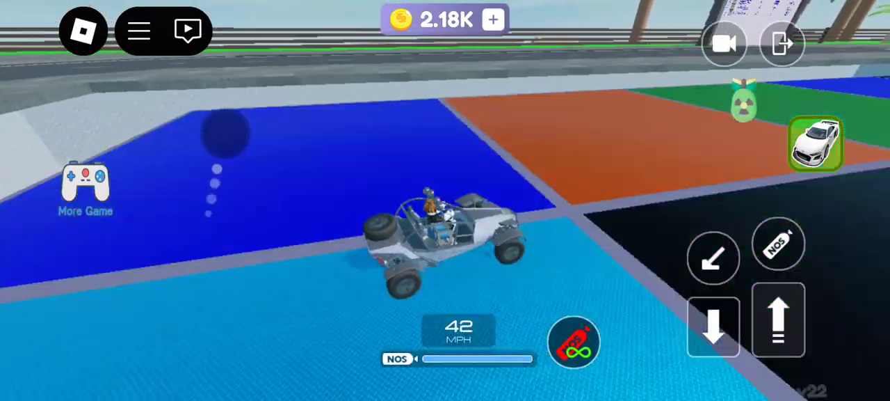
key("w")
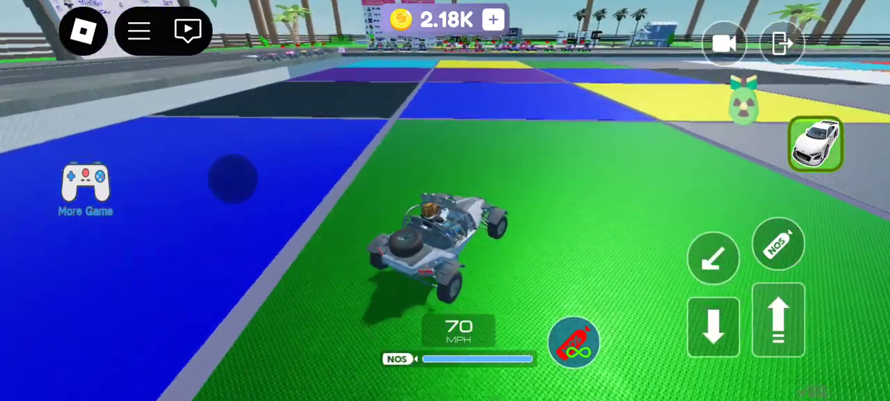
key("w")
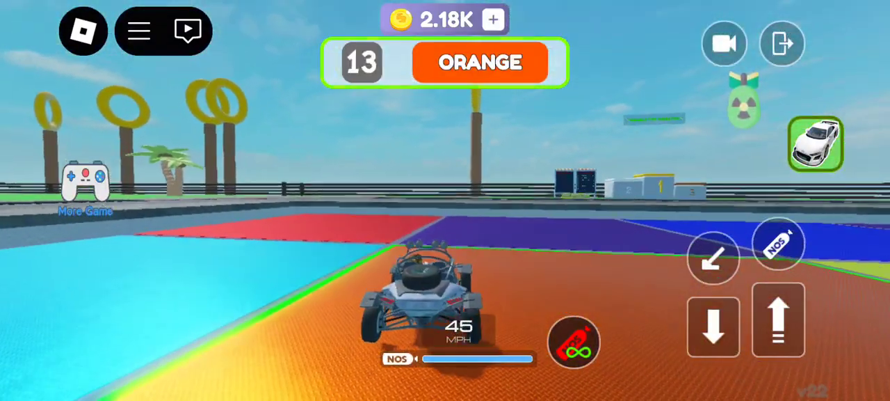
key("w")
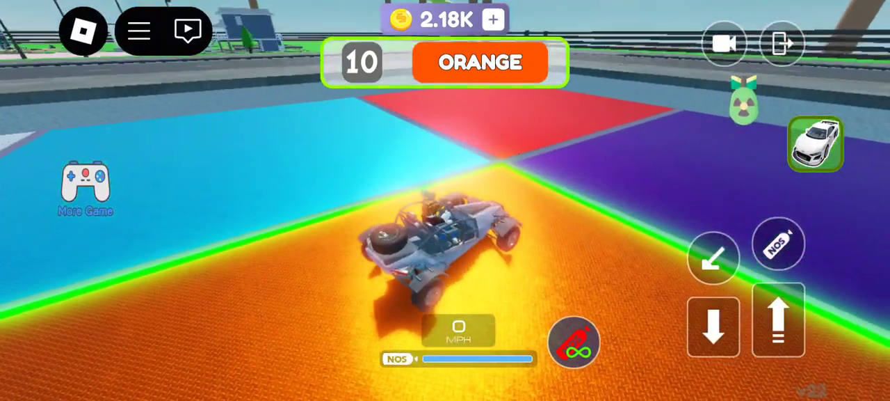
Step: Wait parked on orange, orbiting the camera, until the BLUE round starts
left_click_drag(445, 209, 278, 208)
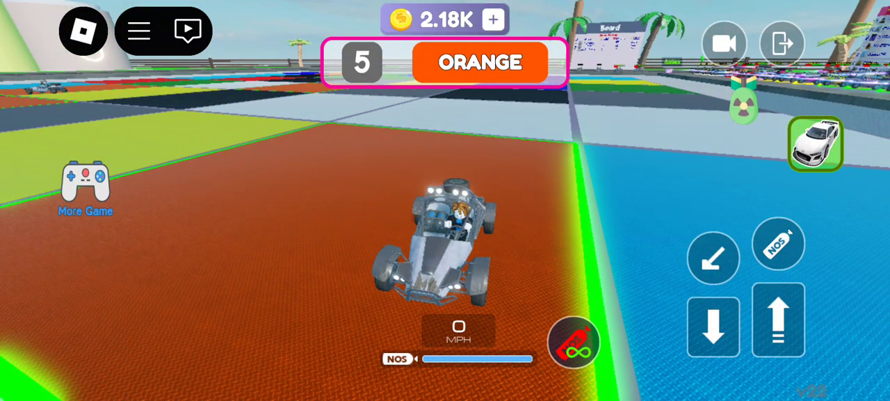
left_click_drag(445, 209, 278, 209)
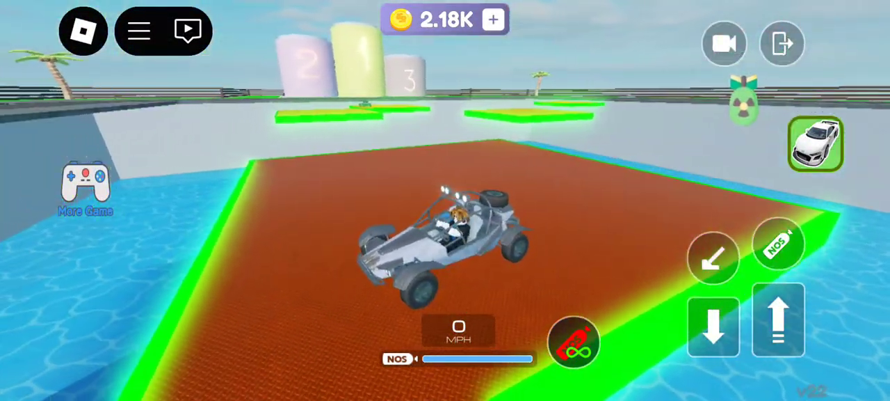
left_click_drag(446, 209, 278, 208)
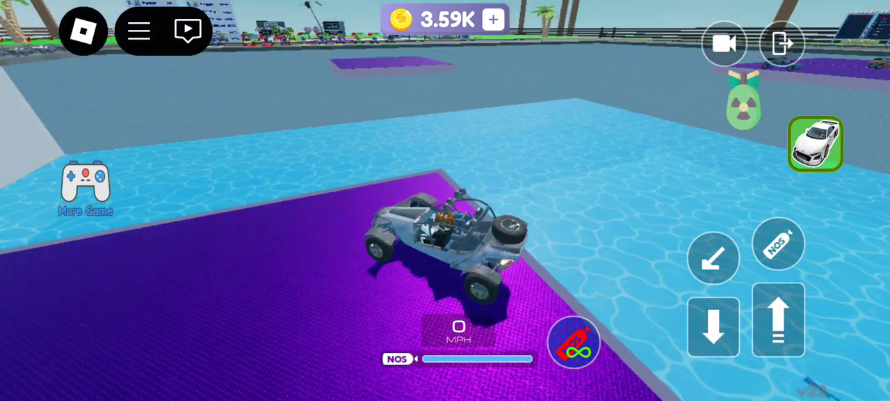
Step: Drive across the tiles during the RED call and stop on an orange tile
left_click_drag(278, 139, 557, 139)
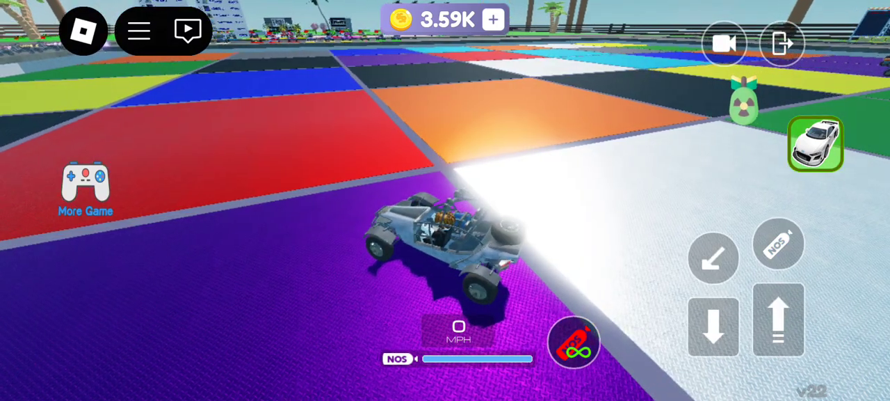
left_click_drag(278, 174, 486, 174)
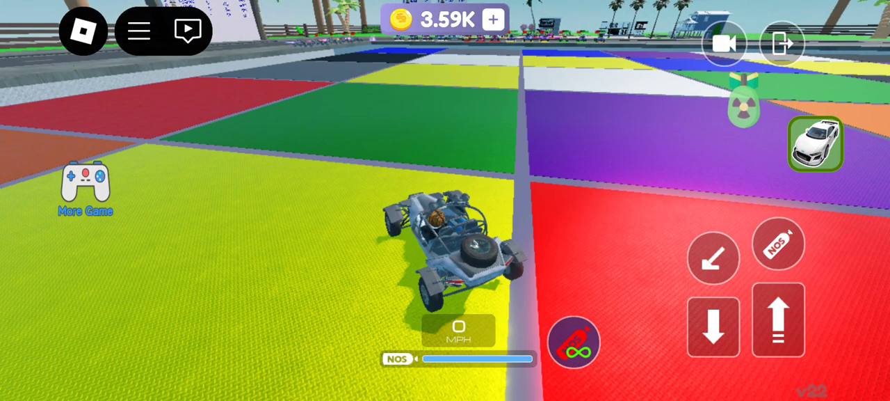
key("w")
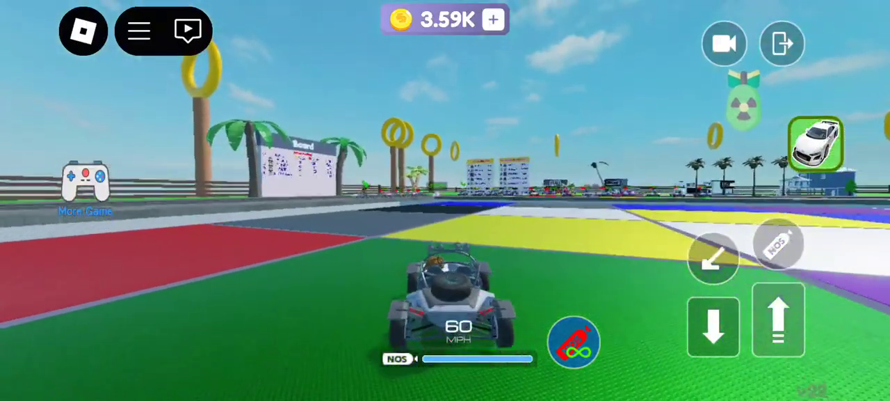
key("w")
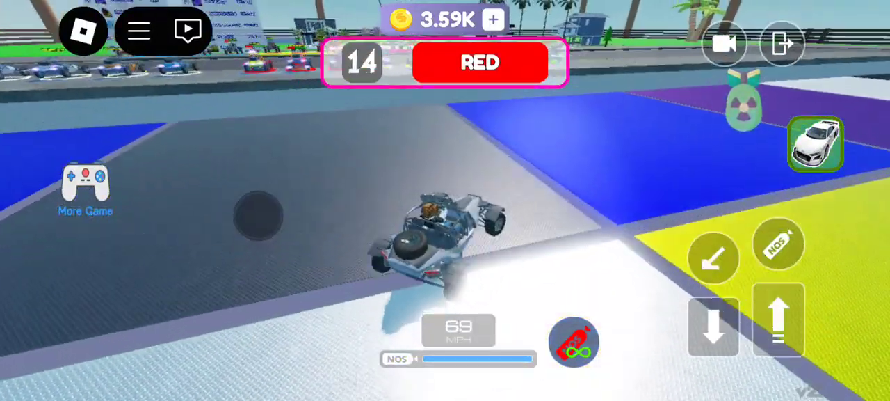
key("w")
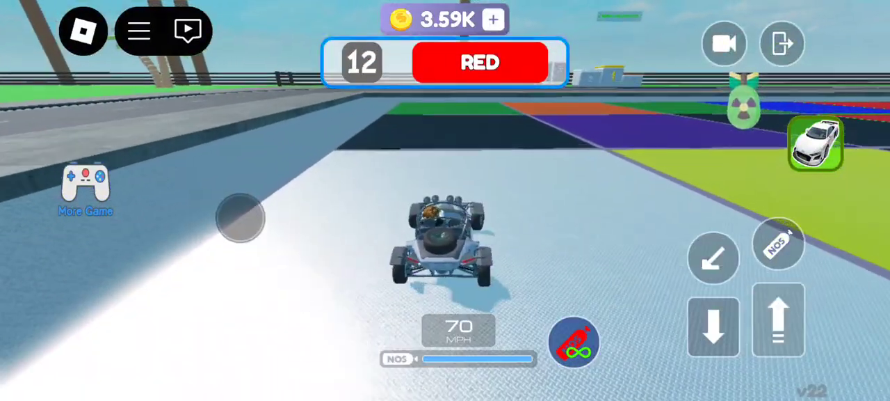
key("w")
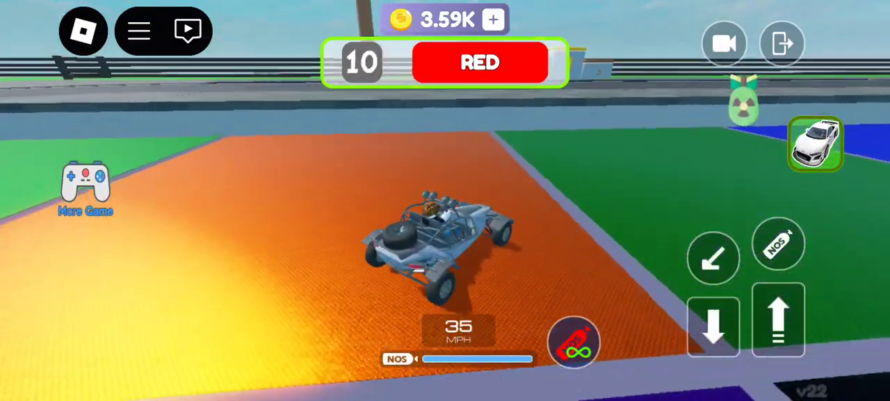
key("a")
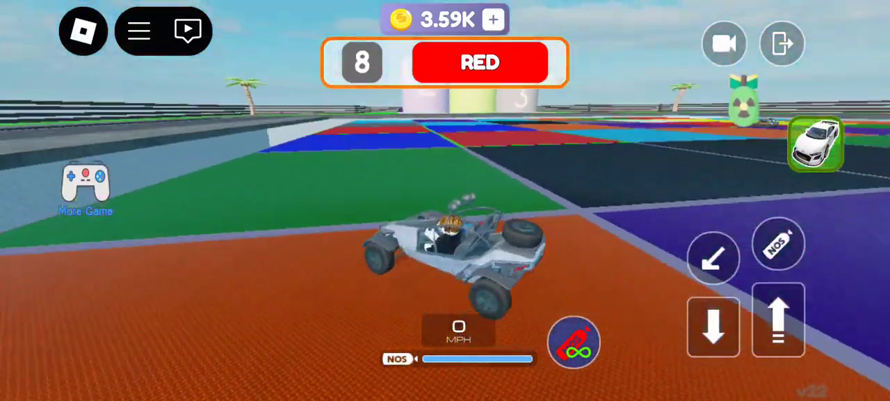
left_click_drag(445, 208, 348, 209)
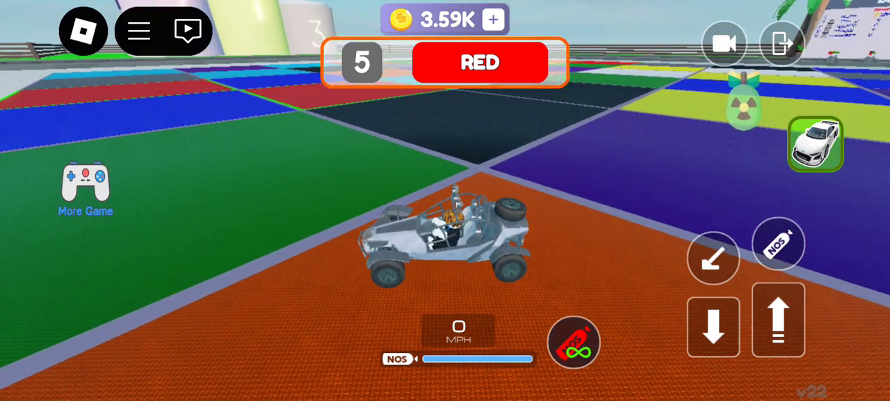
left_click_drag(445, 208, 348, 264)
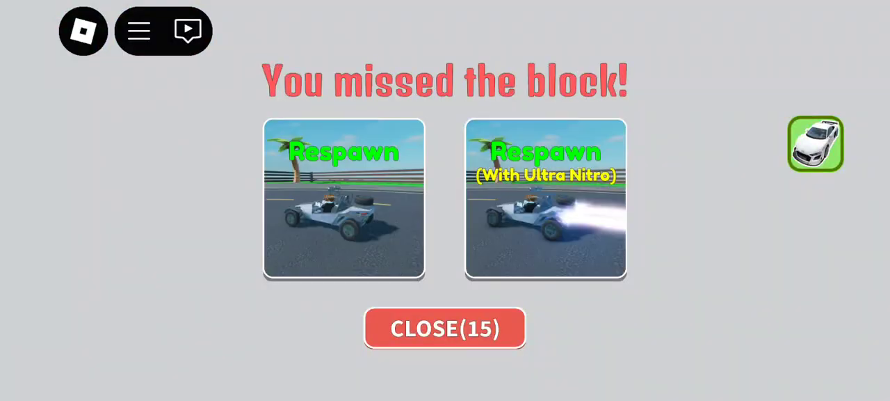
Step: Close the missed-block dialog, exit the buggy, and walk the avatar away
left_click(343, 199)
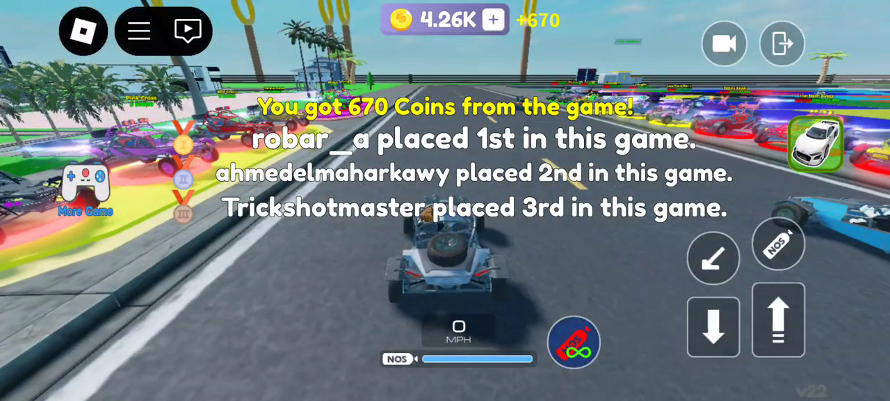
left_click(713, 256)
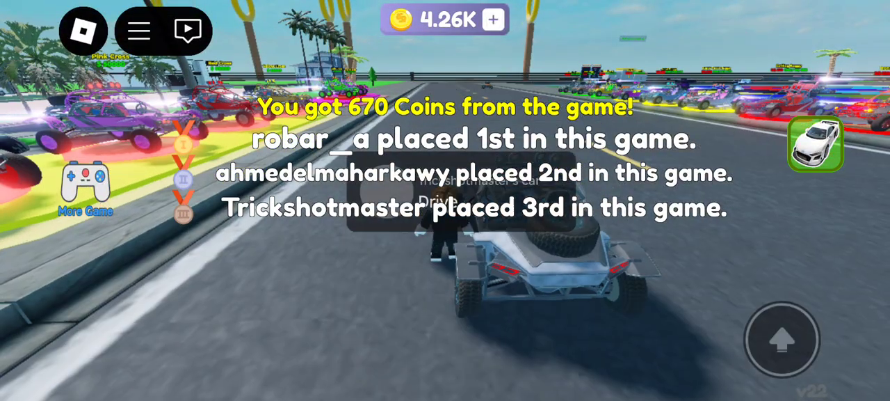
left_click_drag(139, 313, 202, 278)
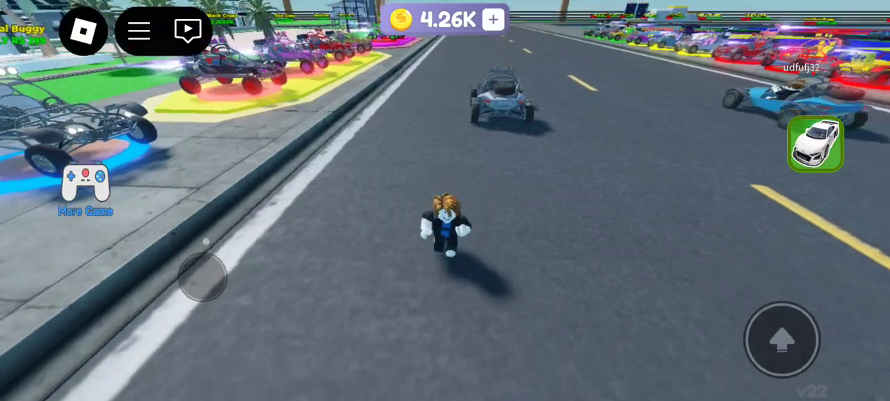
Step: Look around the avatar, then pull down the phone's notification shade
left_click_drag(486, 278, 348, 279)
left_click_drag(487, 209, 487, 278)
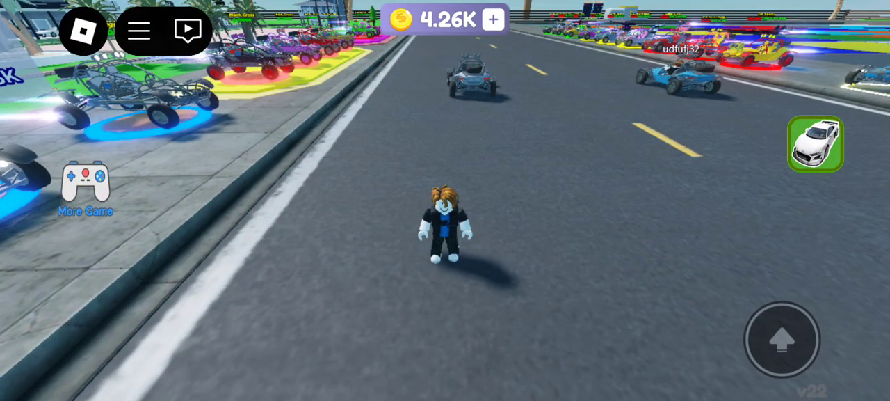
left_click_drag(487, 209, 486, 313)
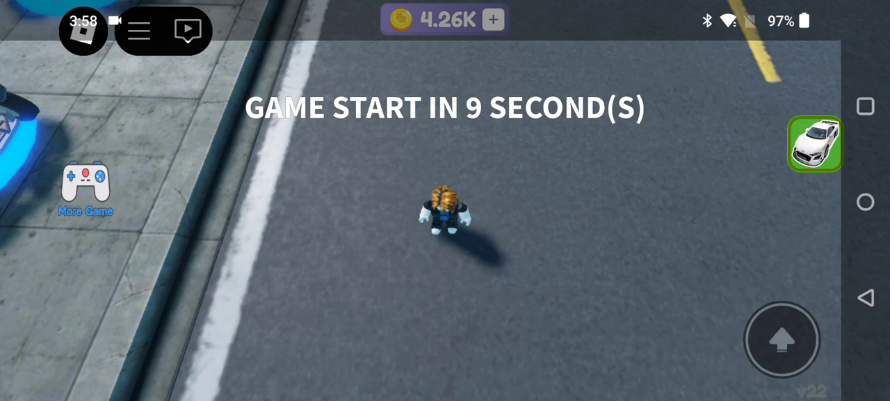
left_click_drag(445, 4, 445, 209)
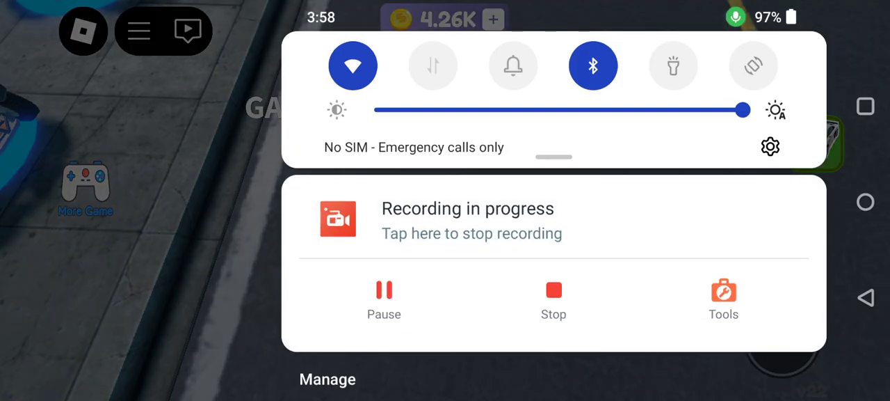